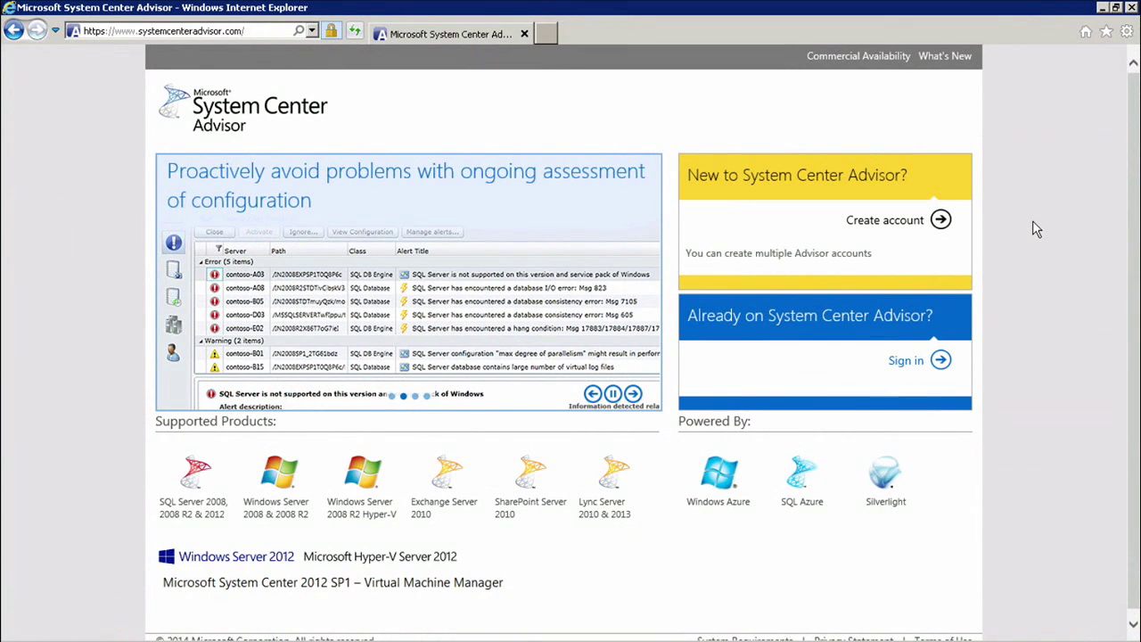
Step: Start a new Advisor account and sign in with the Microsoft account password
click(895, 222)
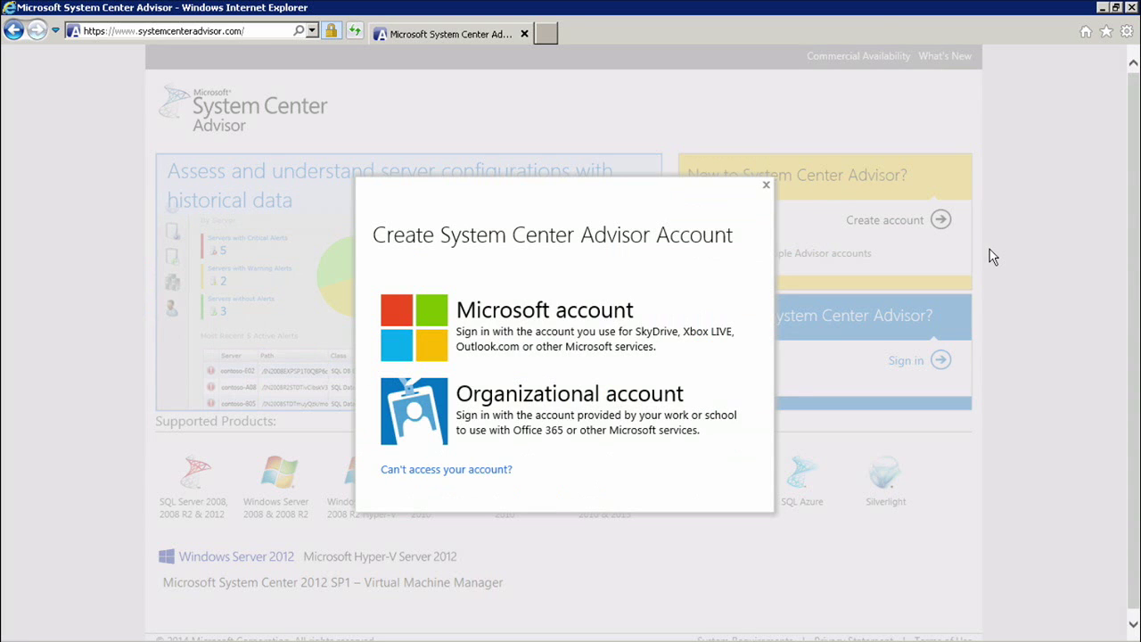
click(637, 331)
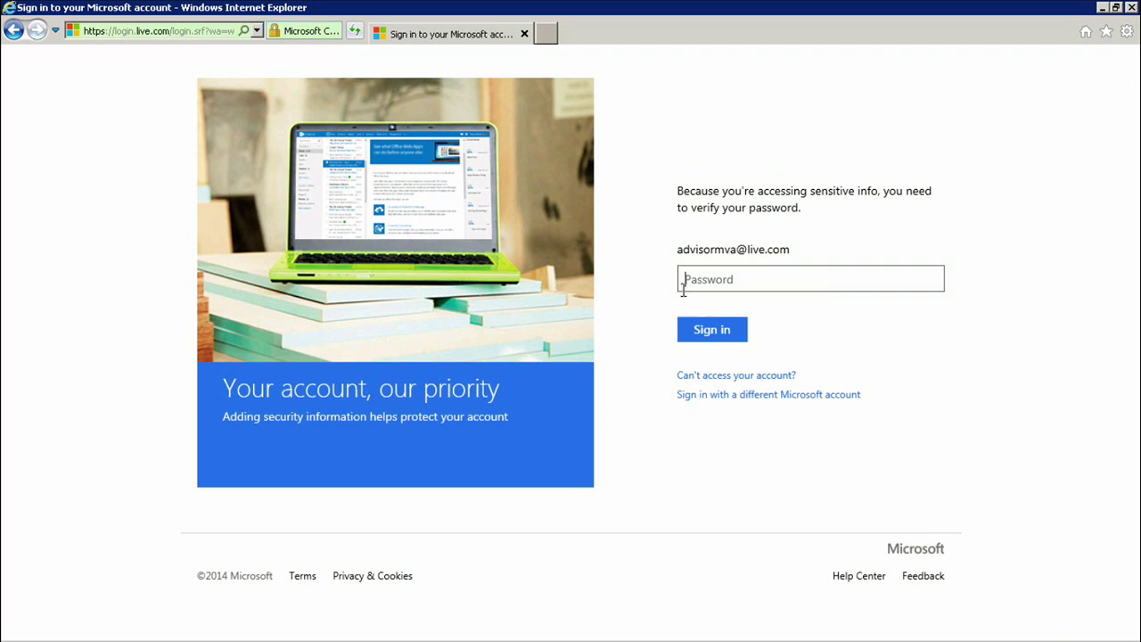
text(••••••••)
click(719, 323)
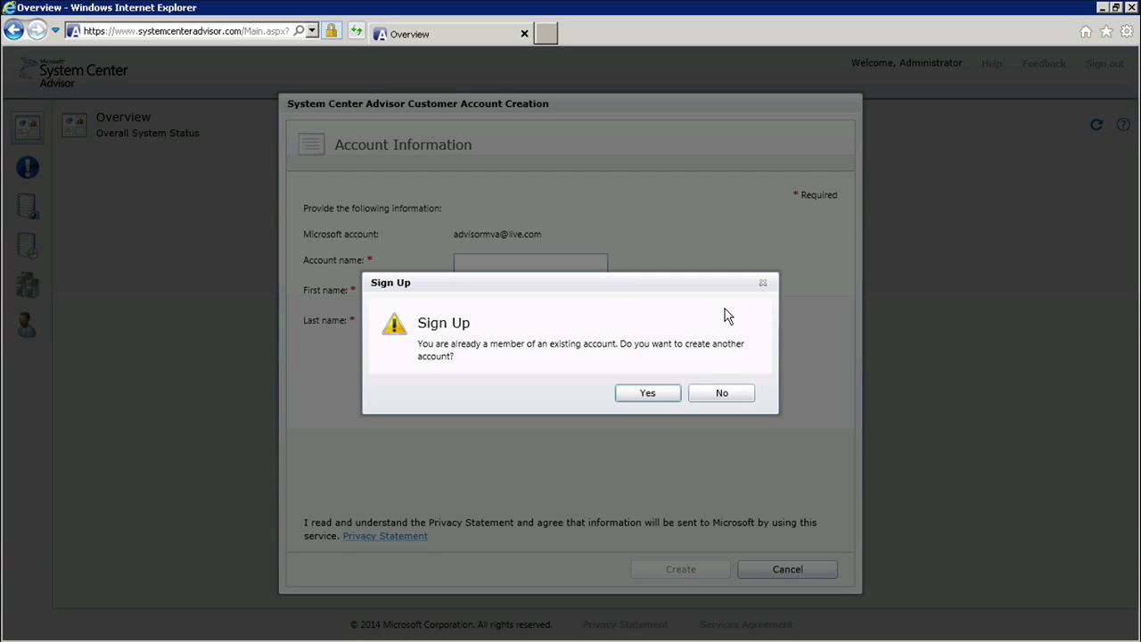
Step: Confirm creating another account and create the Advisor account named 'AdvisorMVA'
click(642, 393)
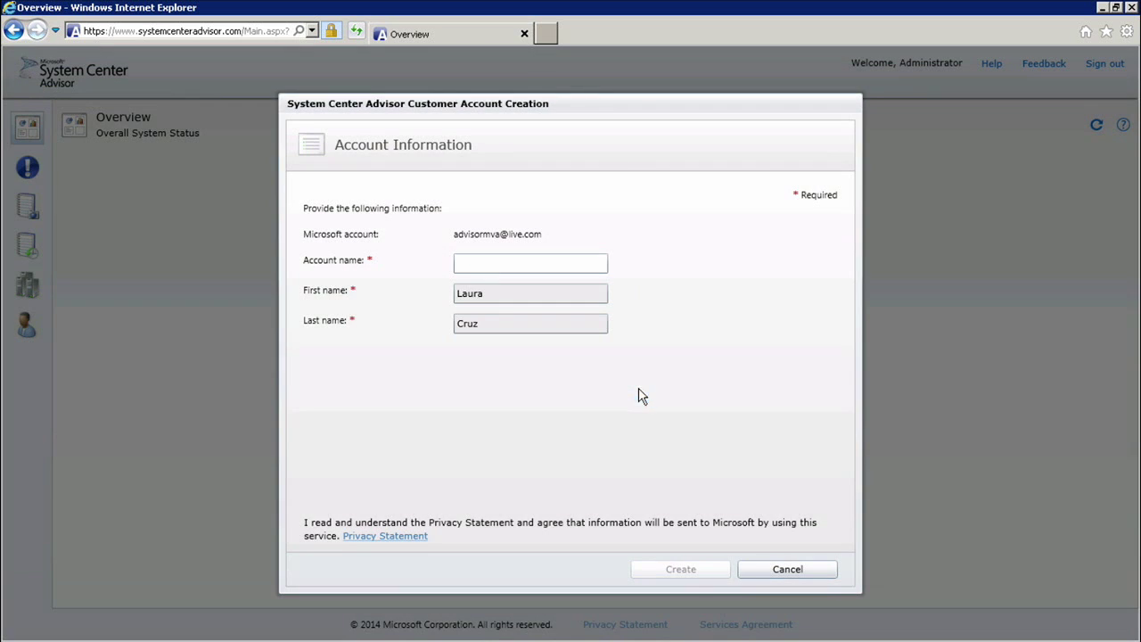
click(486, 264)
text(Advisor)
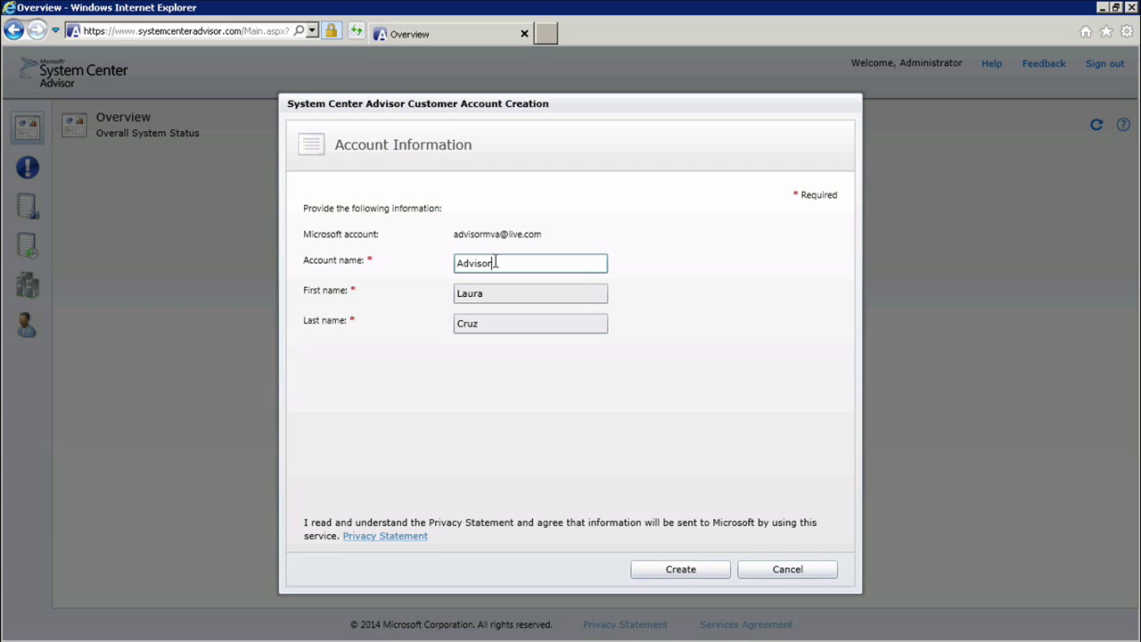
text(MVA)
click(677, 570)
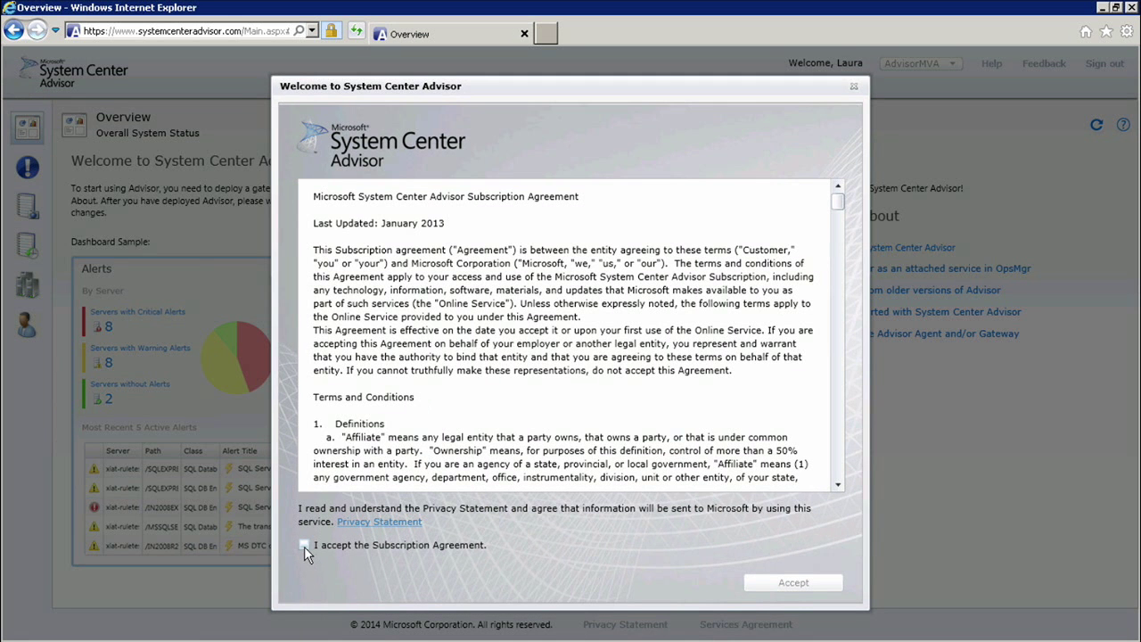
Step: Accept the subscription terms, then begin a stand-alone Advisor deployment past the planning page
click(304, 546)
click(764, 591)
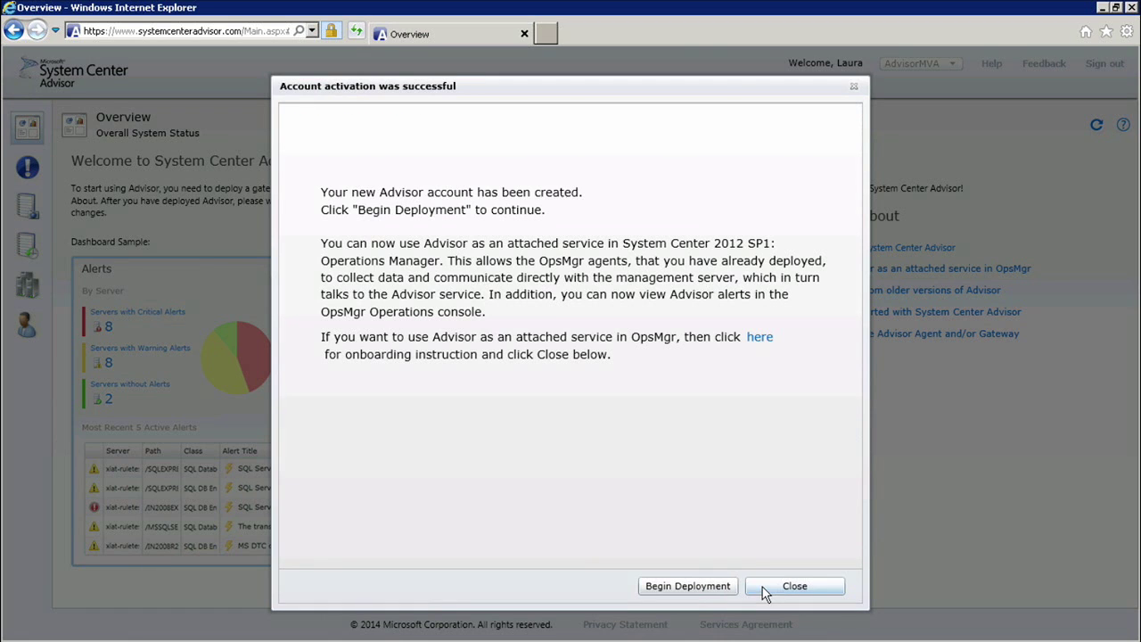
click(713, 588)
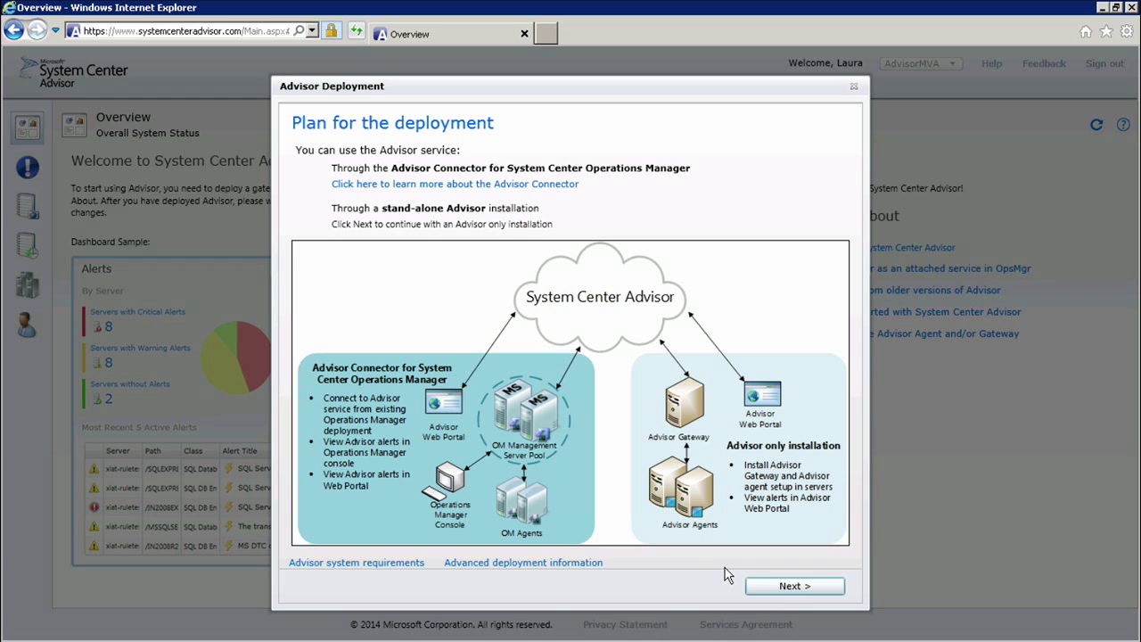
click(783, 589)
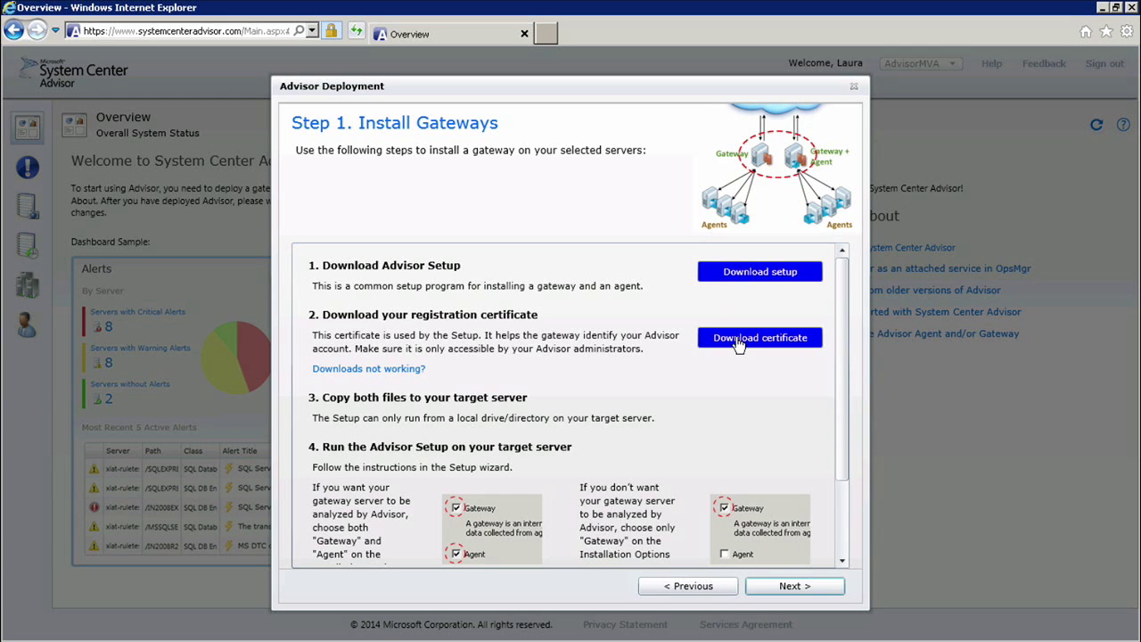
Step: Download and save both AdvisorSetup.exe and the RegistrationCert.pfx registration certificate
click(749, 277)
click(914, 624)
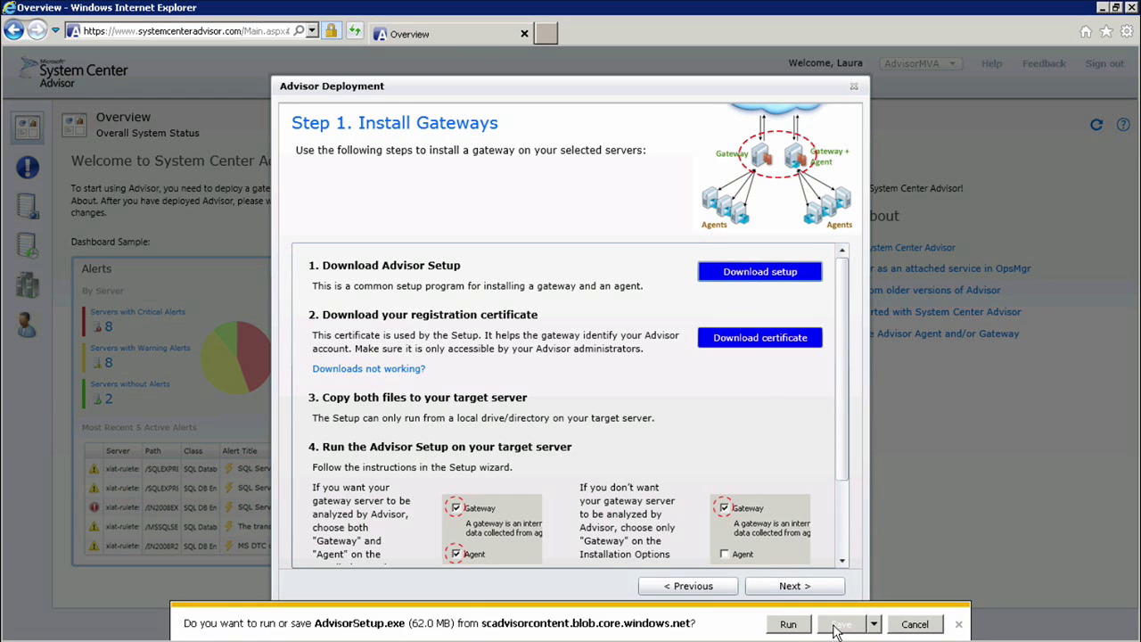
click(841, 624)
click(744, 342)
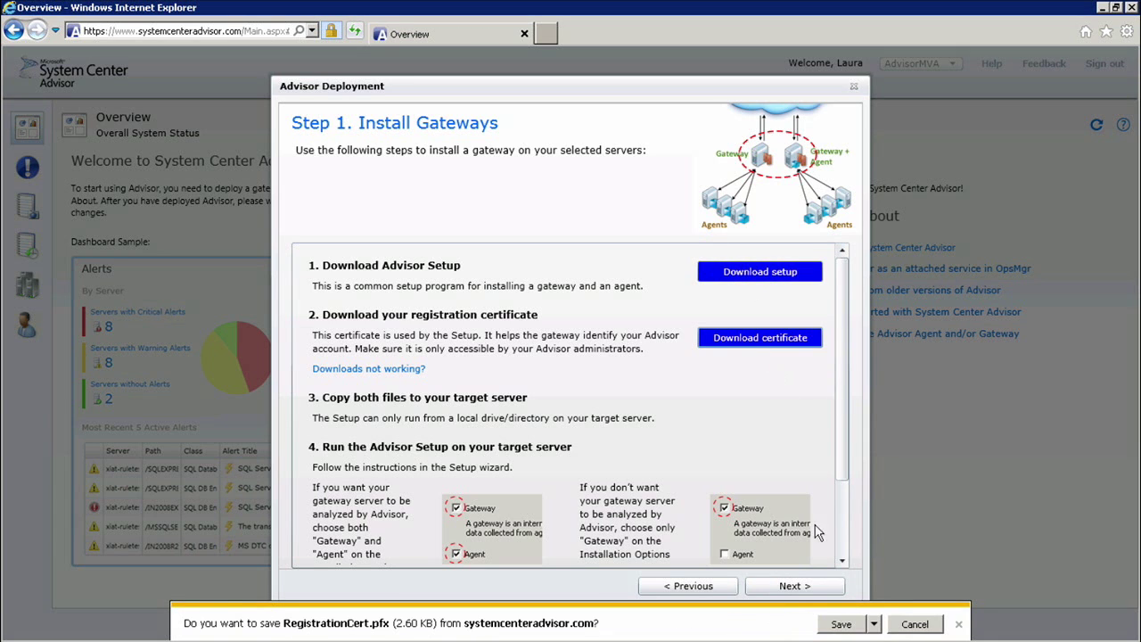
click(838, 624)
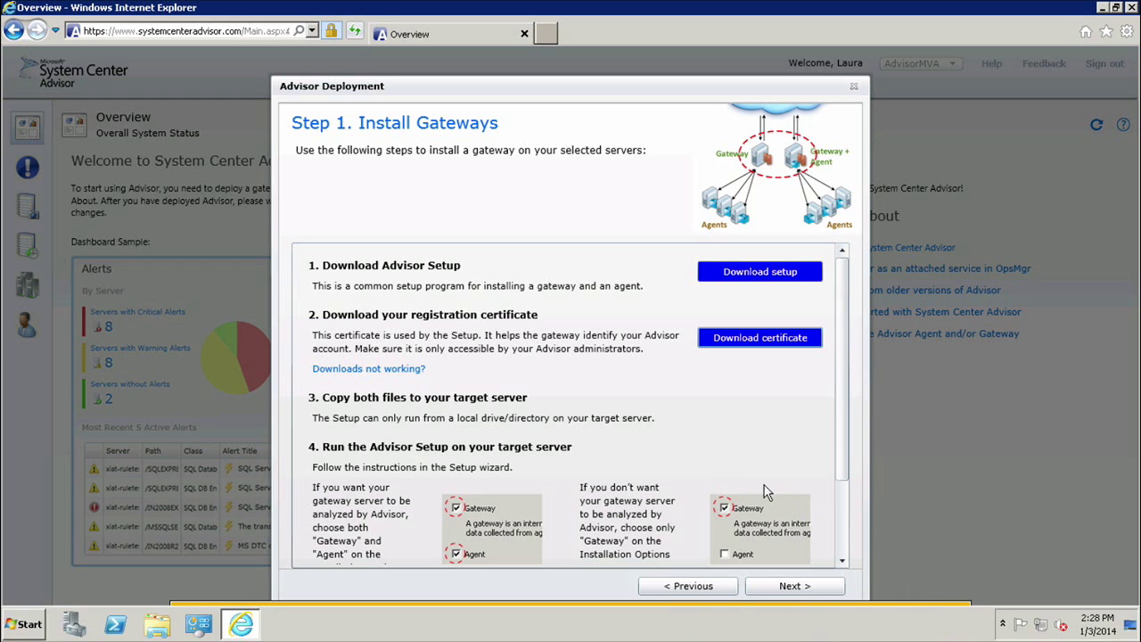
Step: Run AdvisorSetup from the Downloads folder, approving the security warning
click(802, 624)
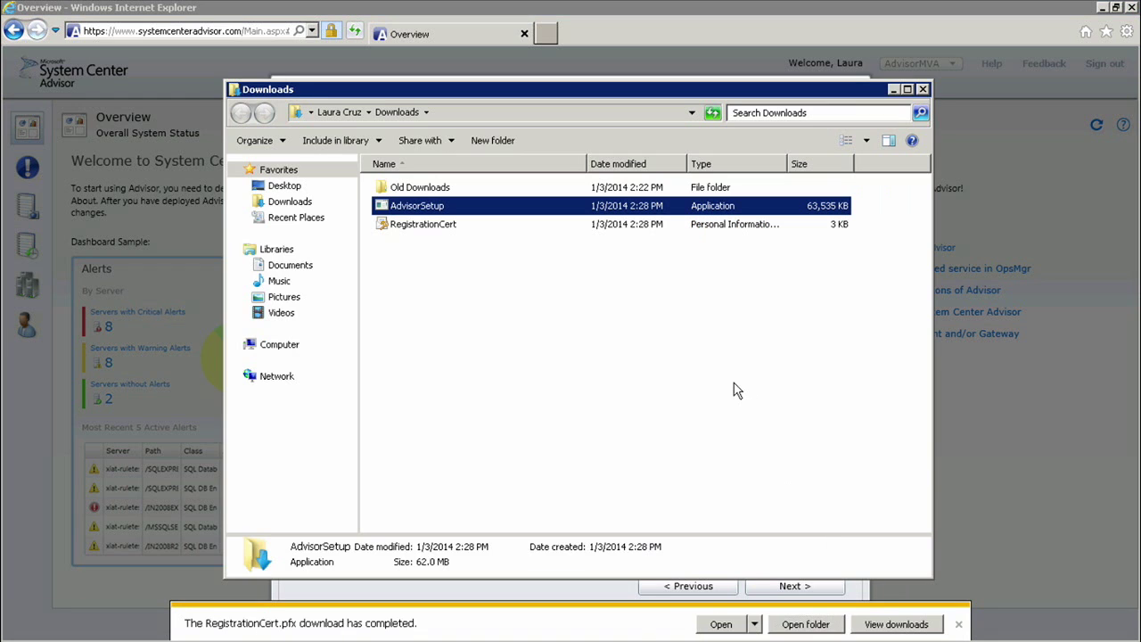
double_click(421, 210)
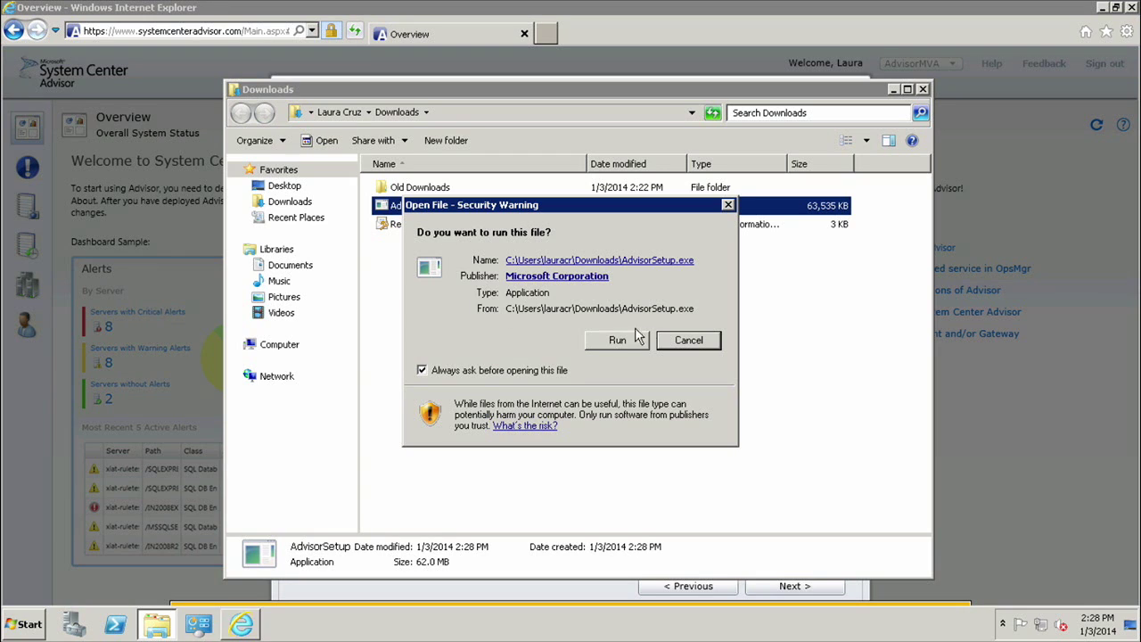
click(615, 340)
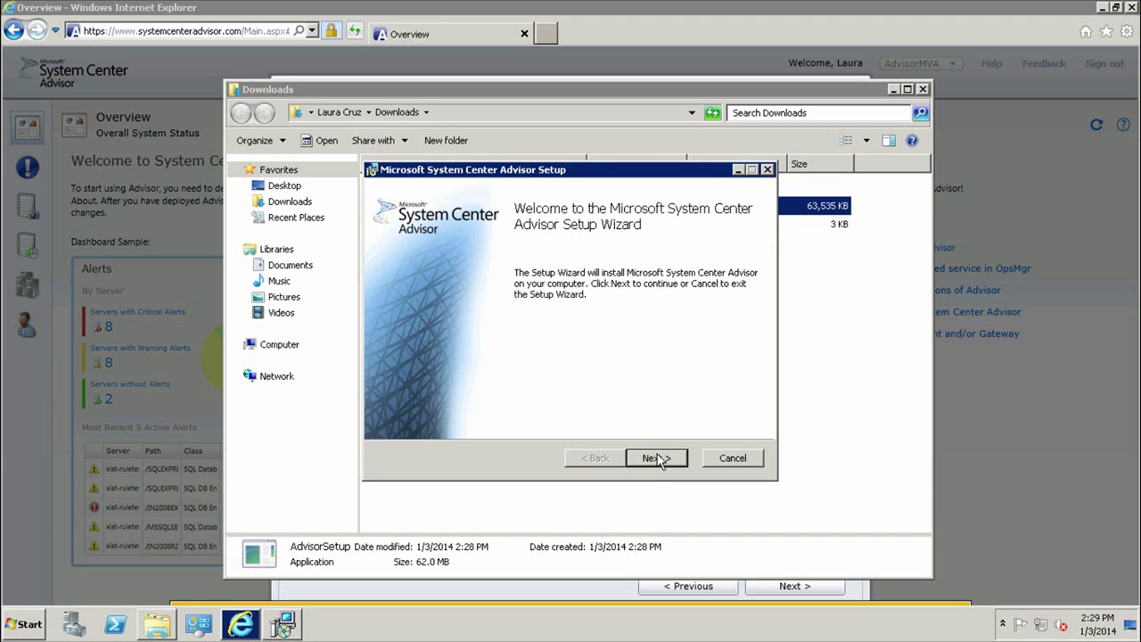
Step: Accept the license terms and keep the default C:\Program Files\System Center Advisor\ install folder
click(657, 458)
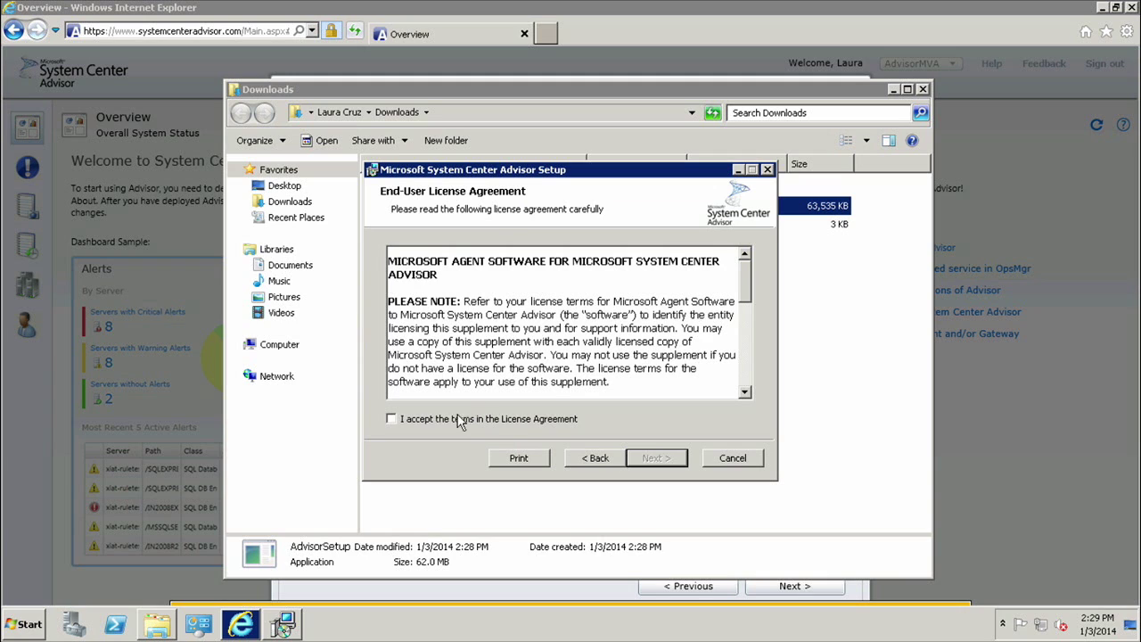
click(392, 419)
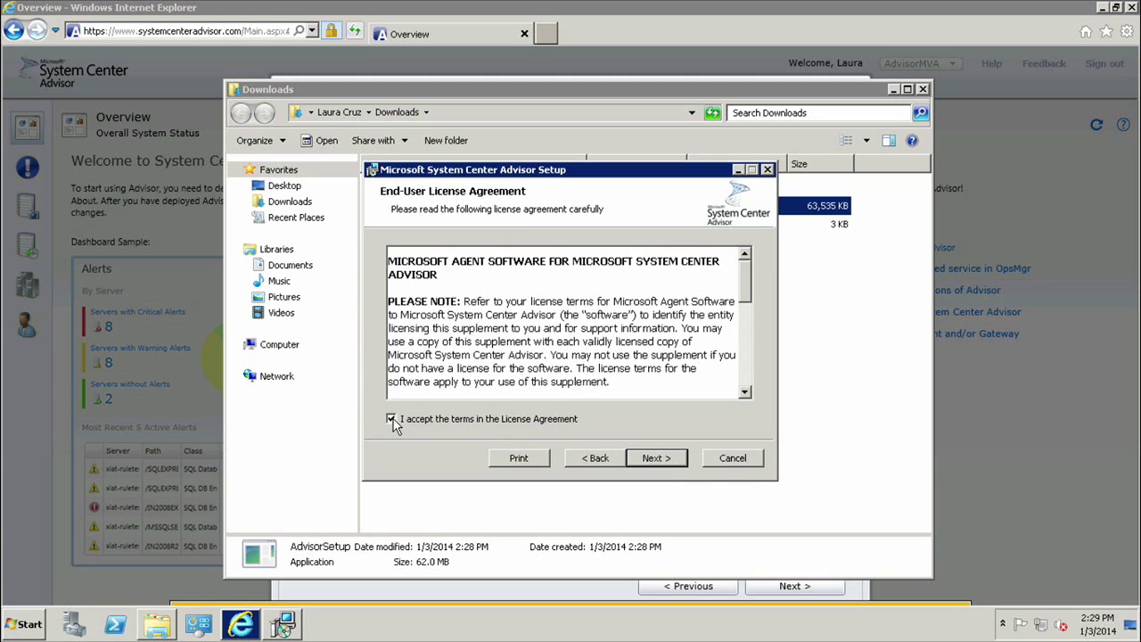
click(658, 459)
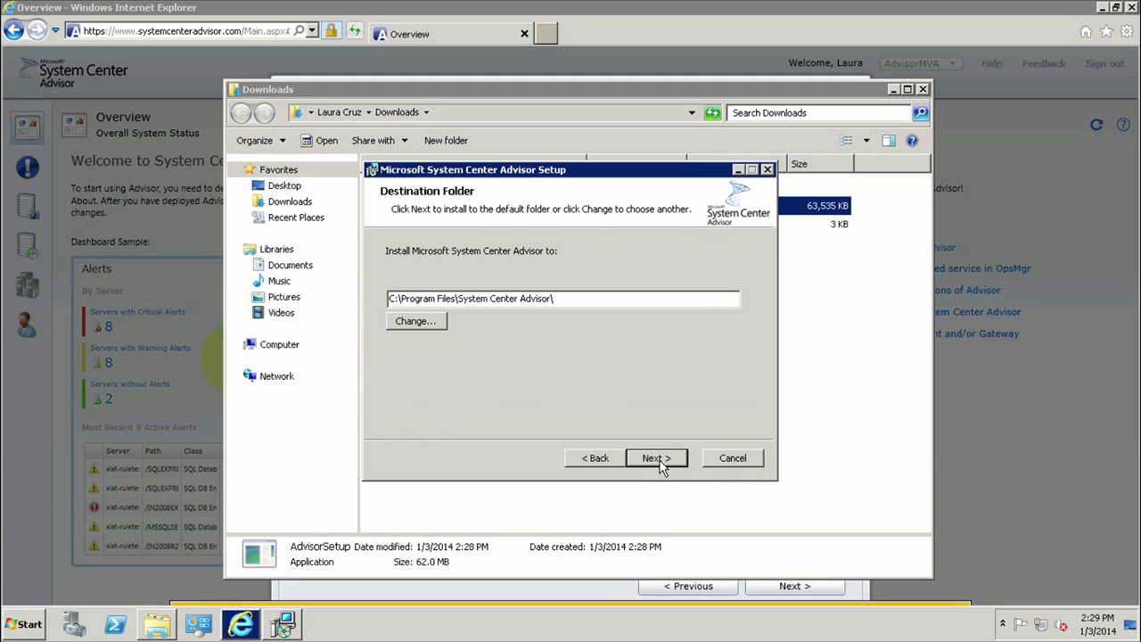
click(658, 460)
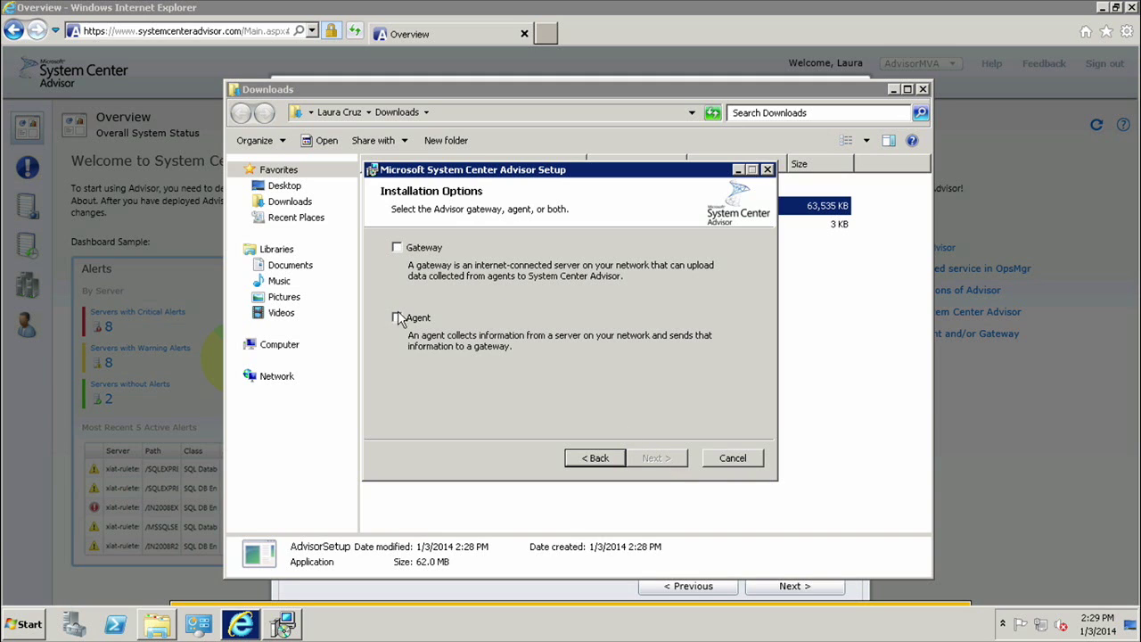
Step: Select both Gateway and Agent components, allow port 80, and start the installation
click(398, 249)
click(397, 250)
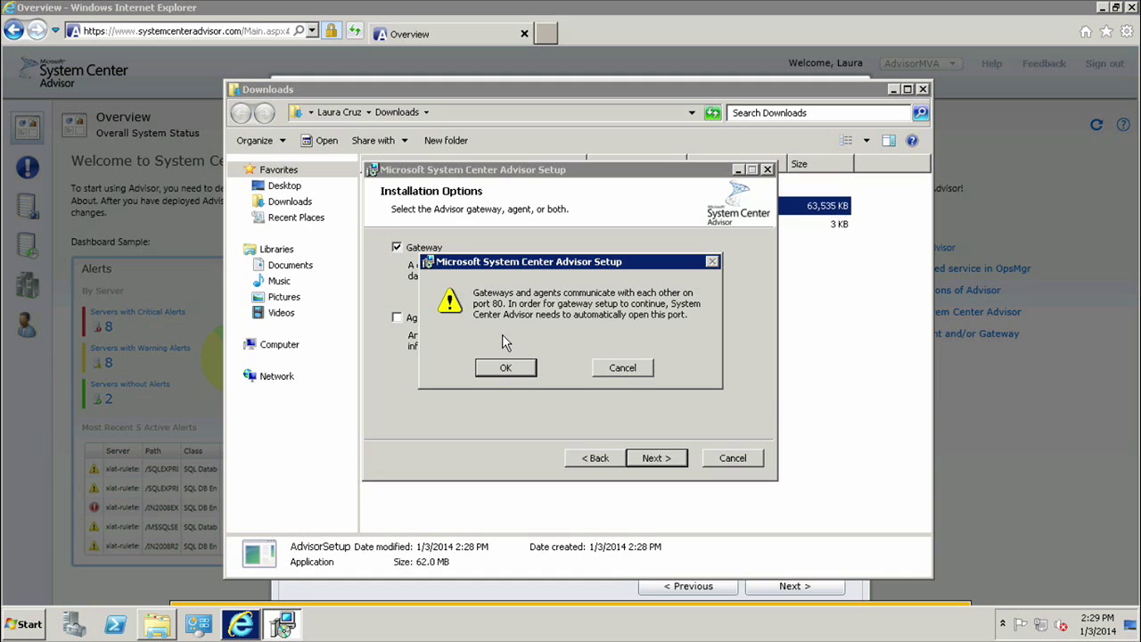
click(512, 375)
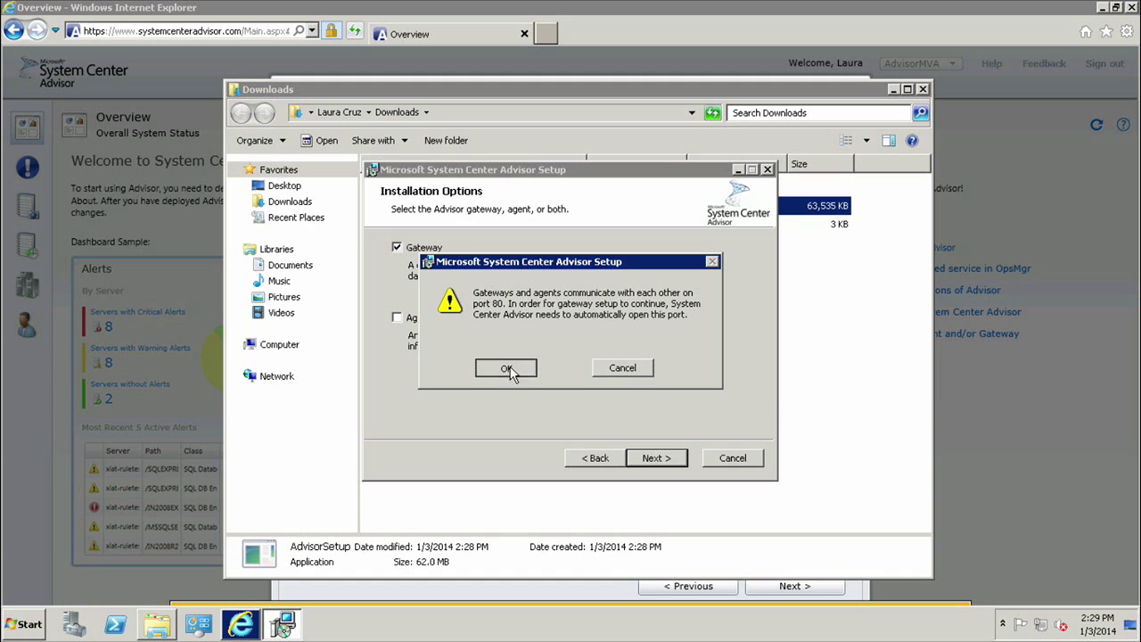
click(397, 319)
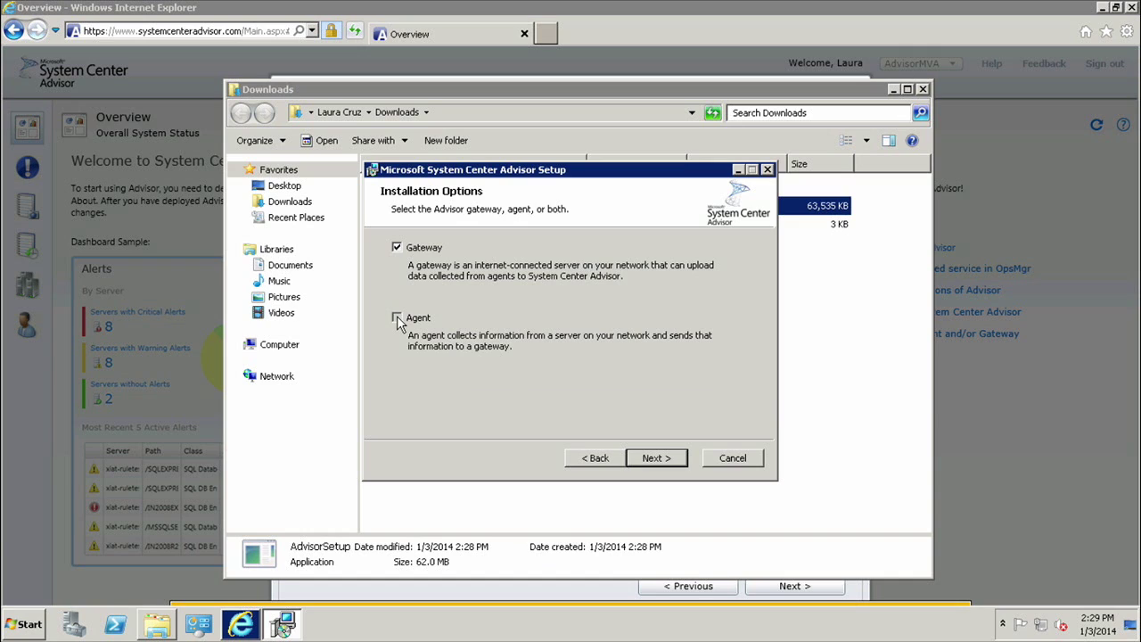
click(661, 465)
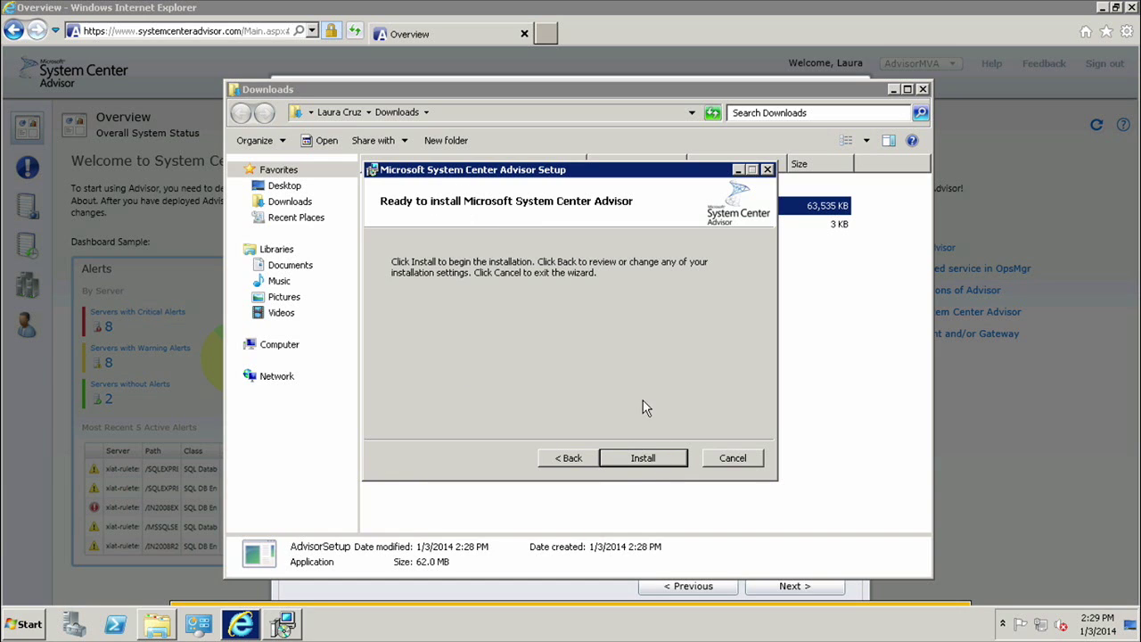
click(647, 457)
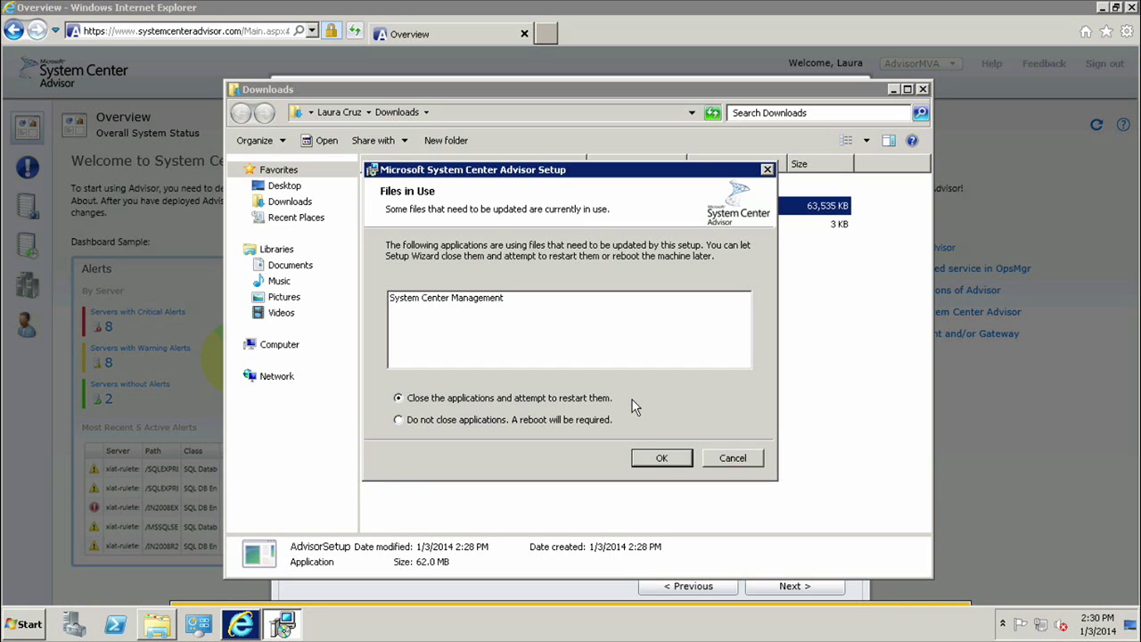
Step: Let setup close and restart the in-use applications, then finish once installation completes
click(649, 460)
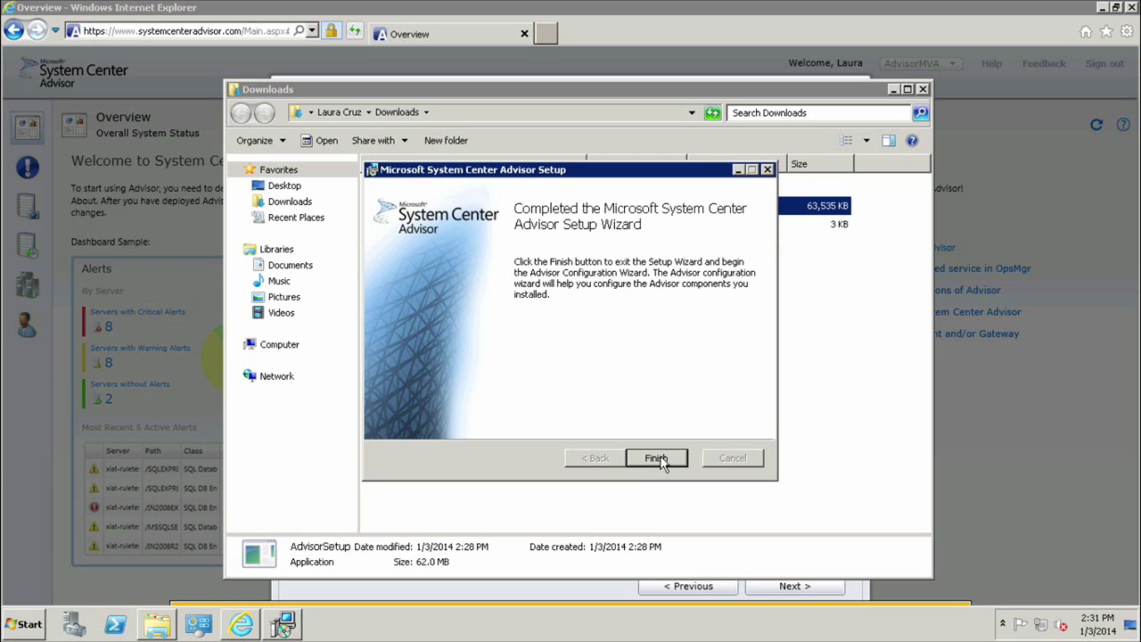
click(657, 458)
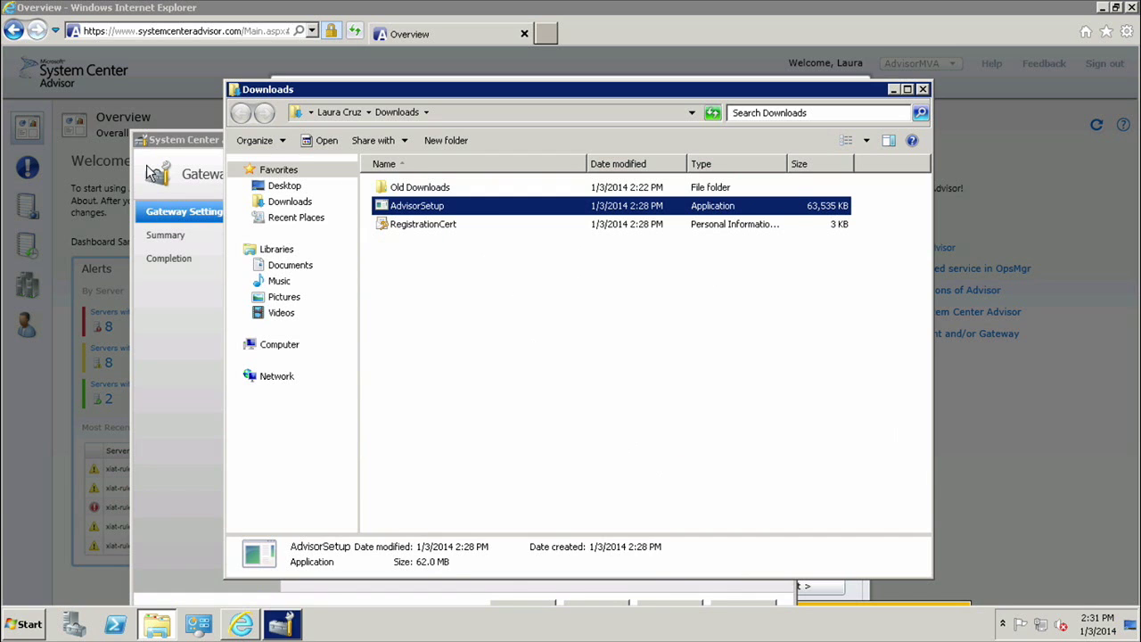
Step: Set the gateway registration certificate to RegistrationCert.pfx from the Downloads folder
click(187, 318)
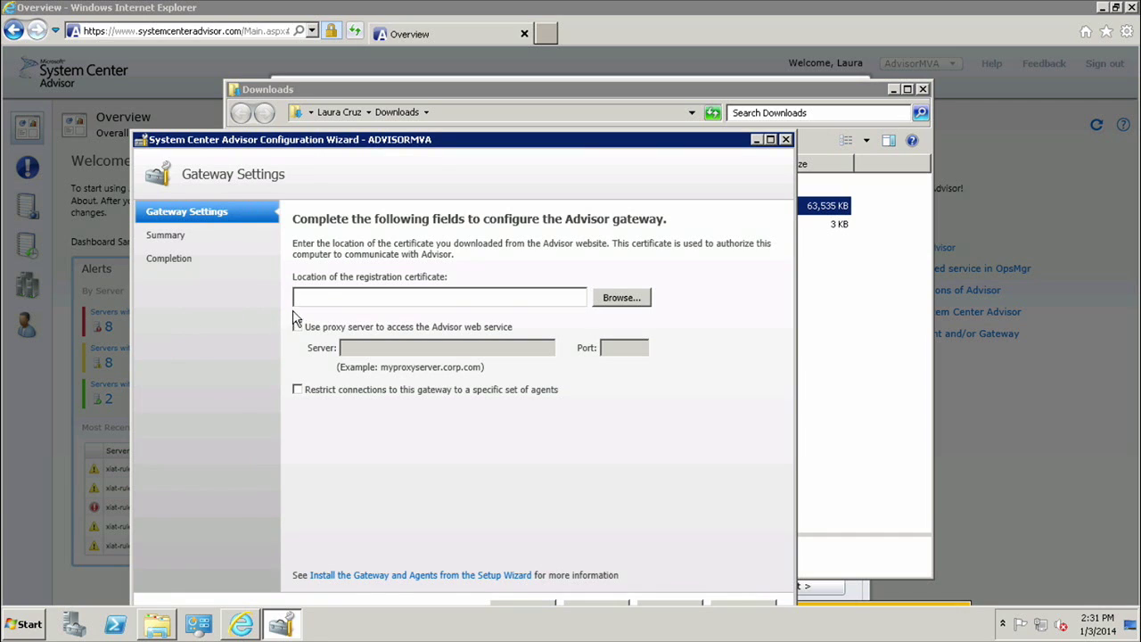
click(637, 305)
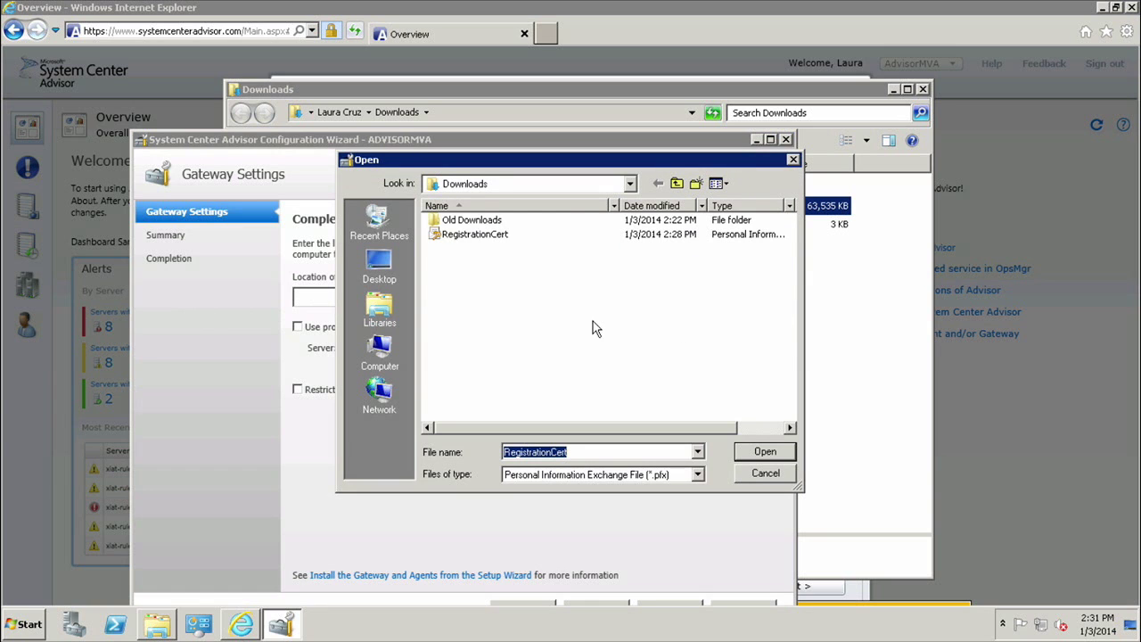
click(764, 452)
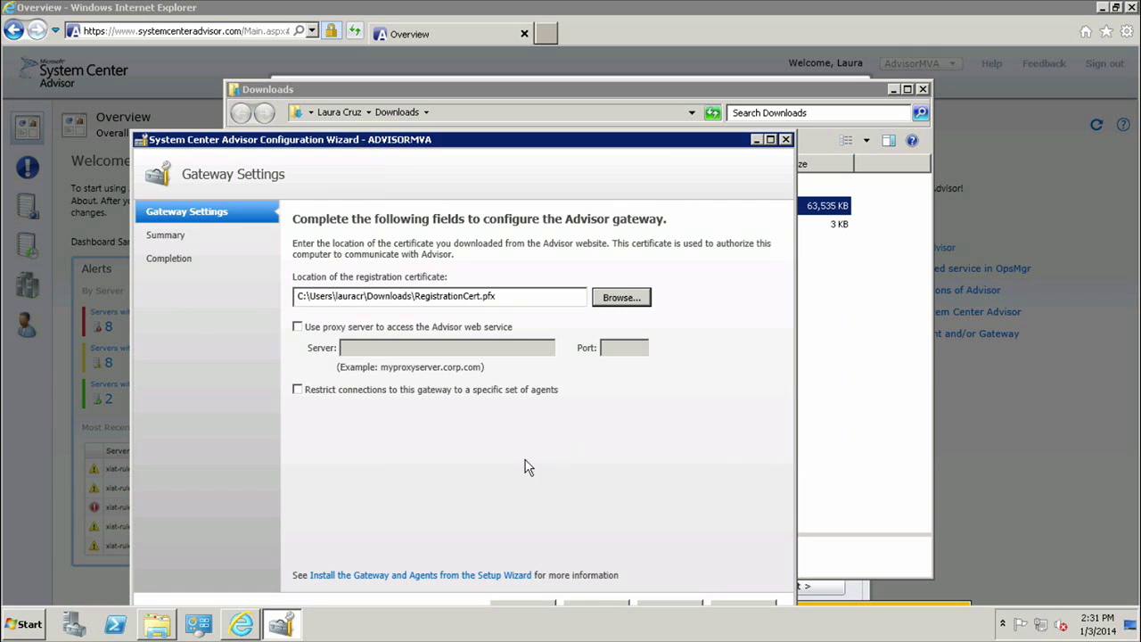
Step: Leave agent connections to the gateway unrestricted and reposition the configuration wizard window
click(297, 390)
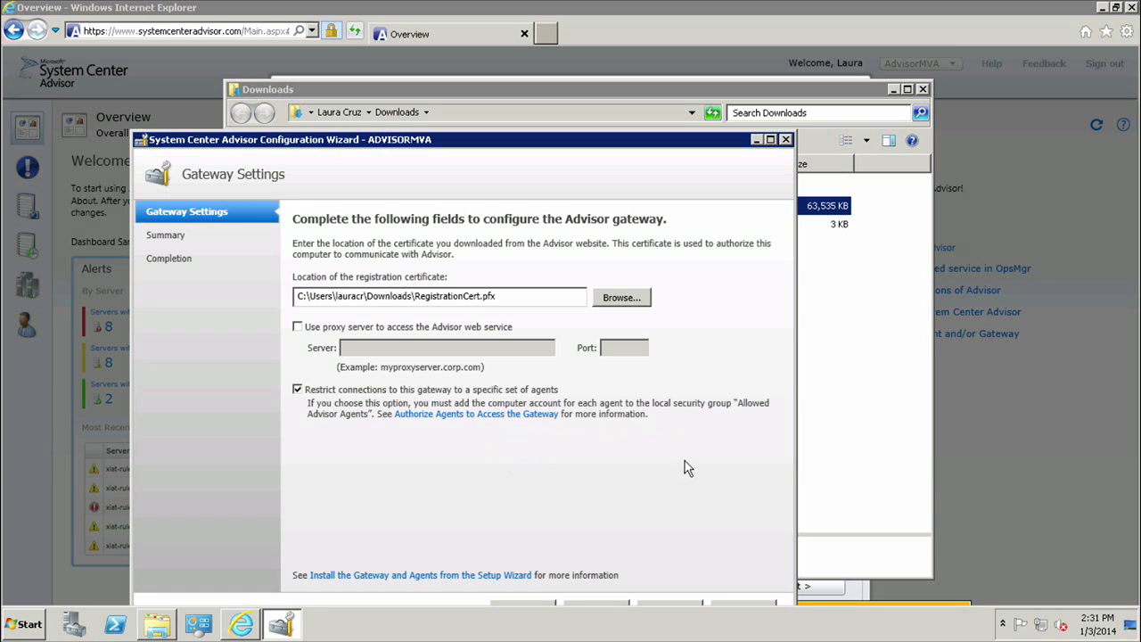
click(298, 389)
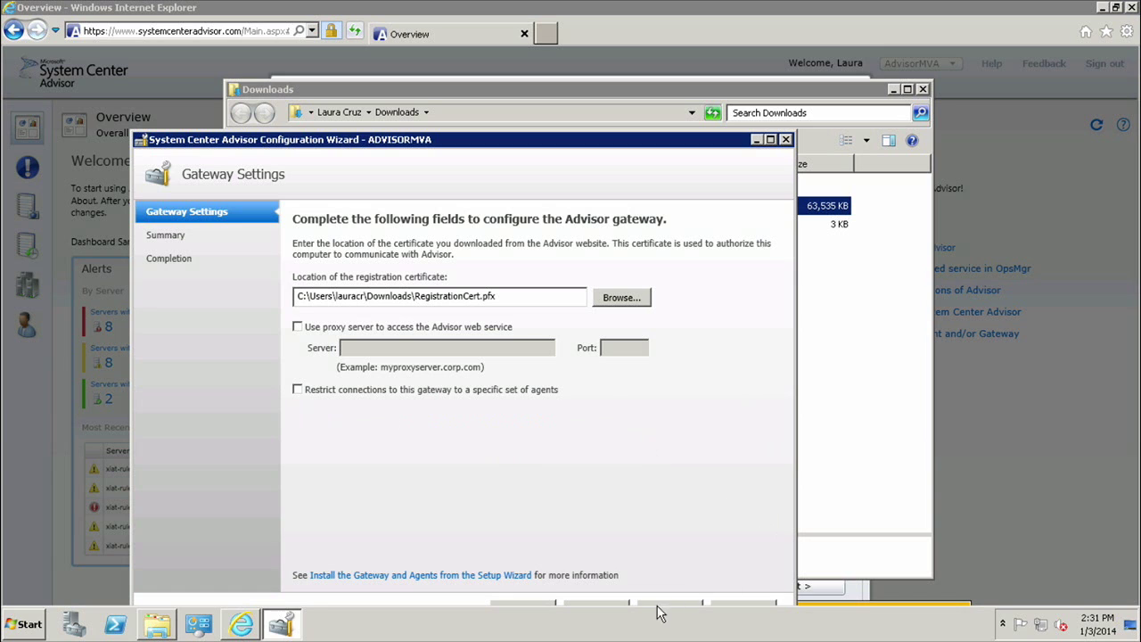
click(850, 531)
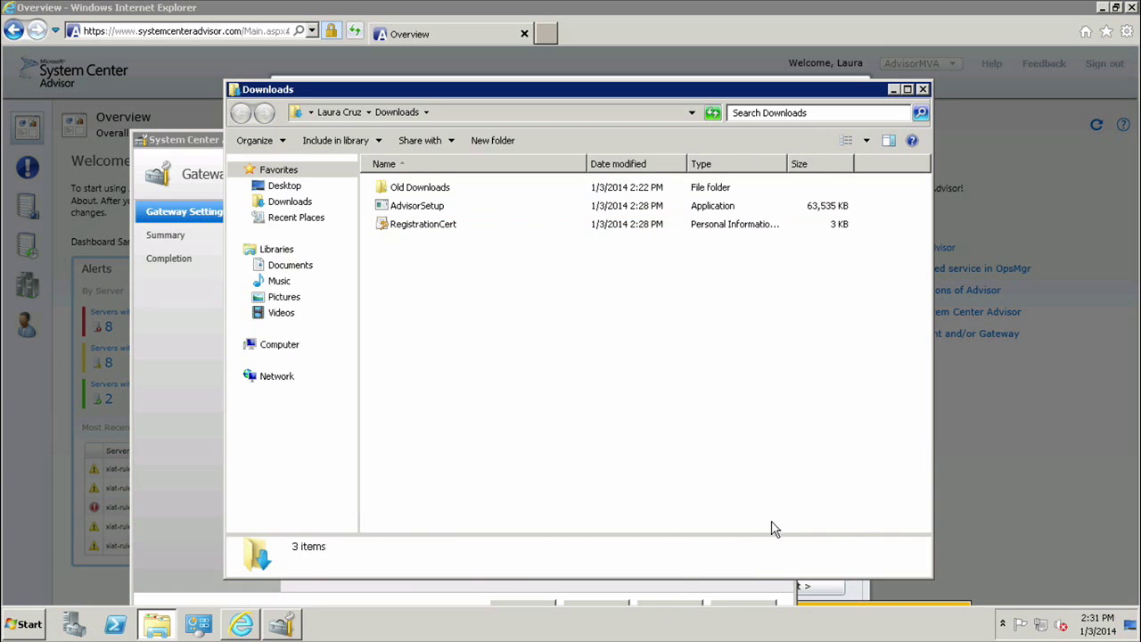
click(283, 624)
drag(600, 140, 614, 101)
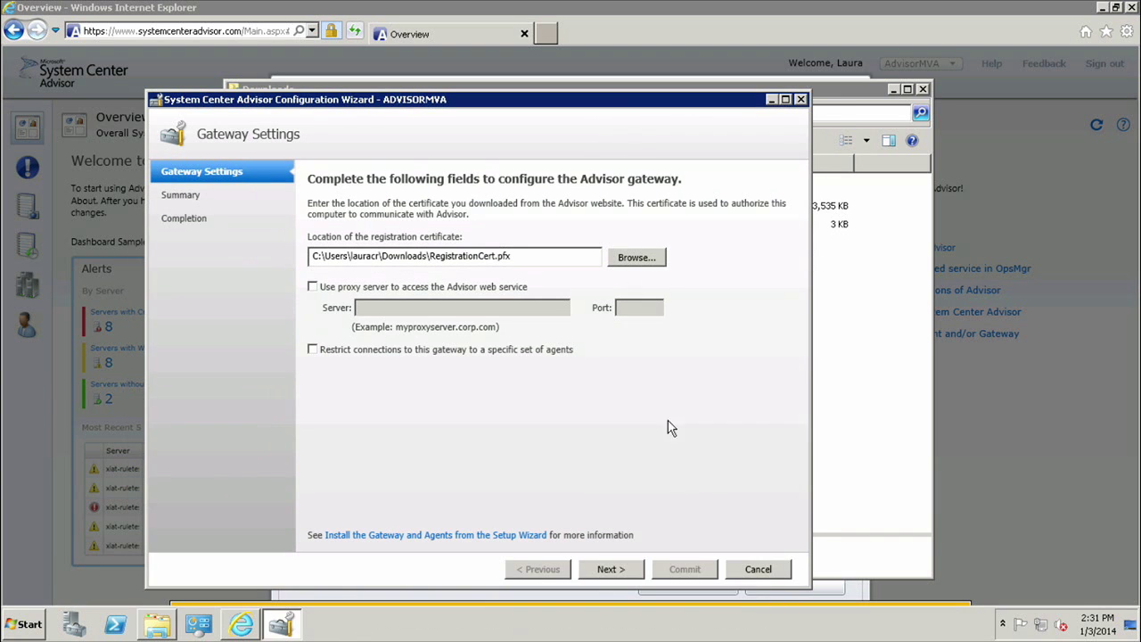
Step: Review the Summary page and commit the gateway and agent configuration
click(612, 569)
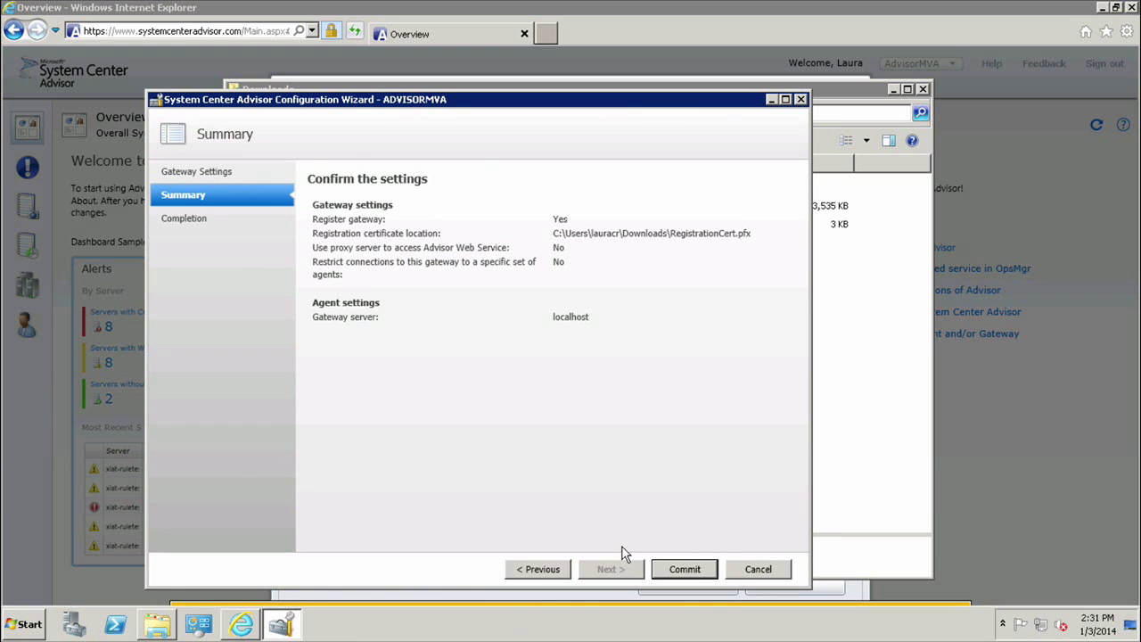
click(685, 572)
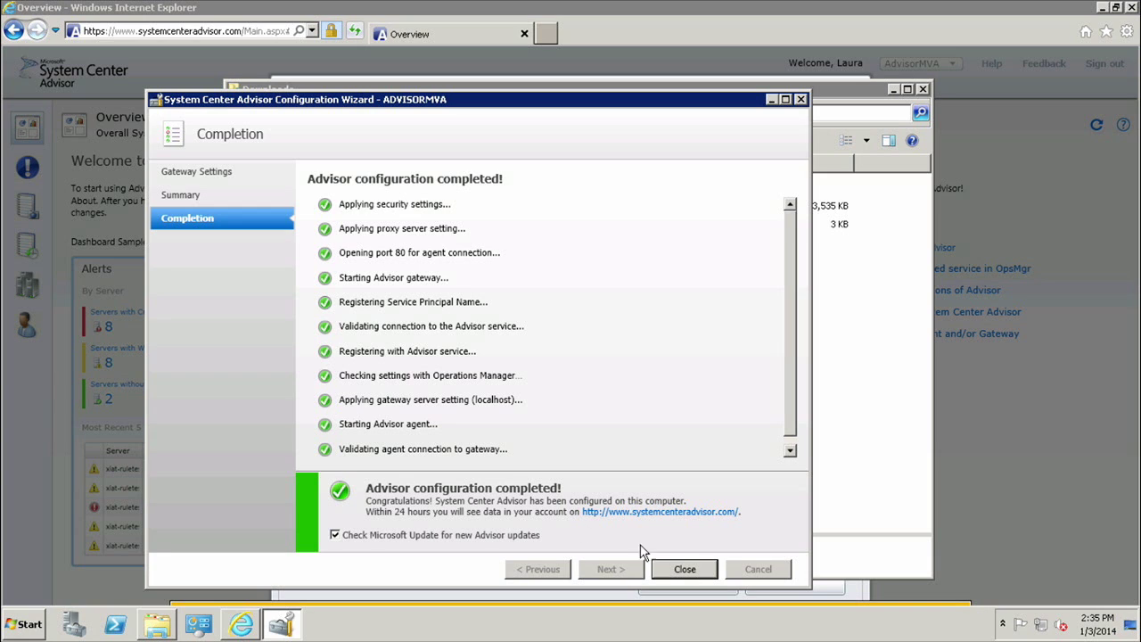
Step: Finish the configuration wizard with Microsoft Update unchecked and close the Downloads folder window
click(335, 536)
click(674, 570)
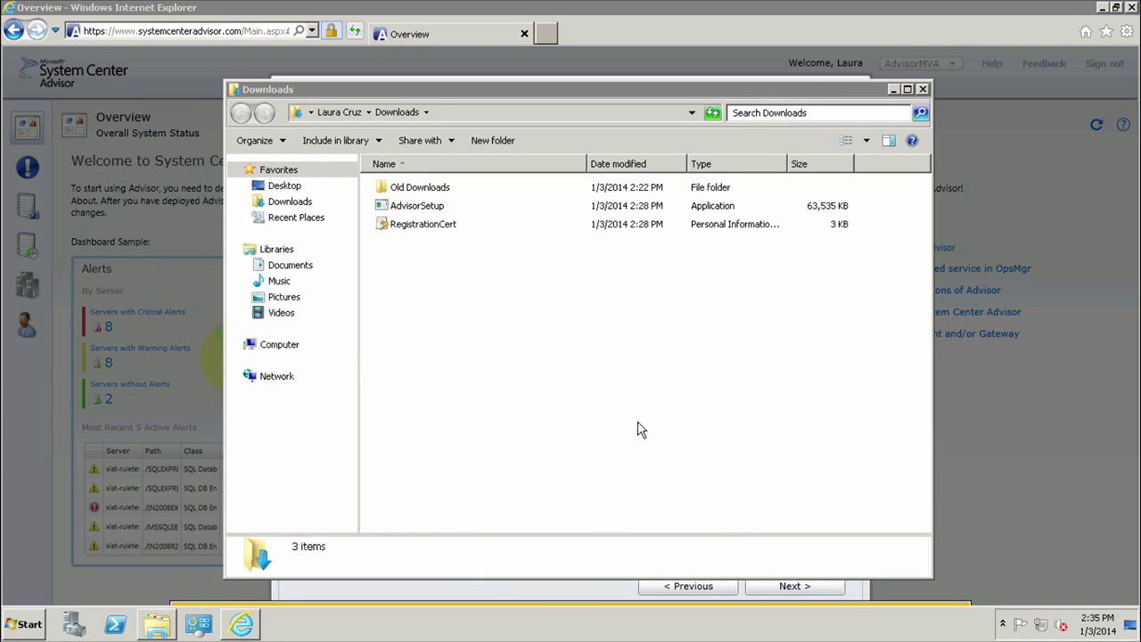
click(922, 90)
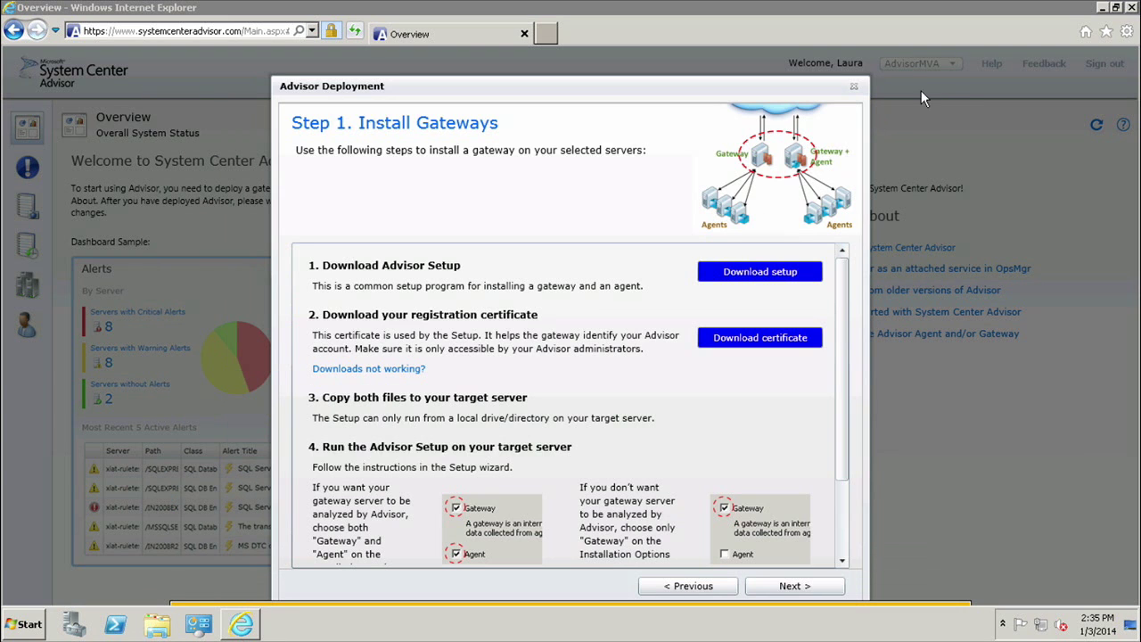
Step: Dismiss the download notification and step through the remaining deployment guide pages to close it
click(780, 591)
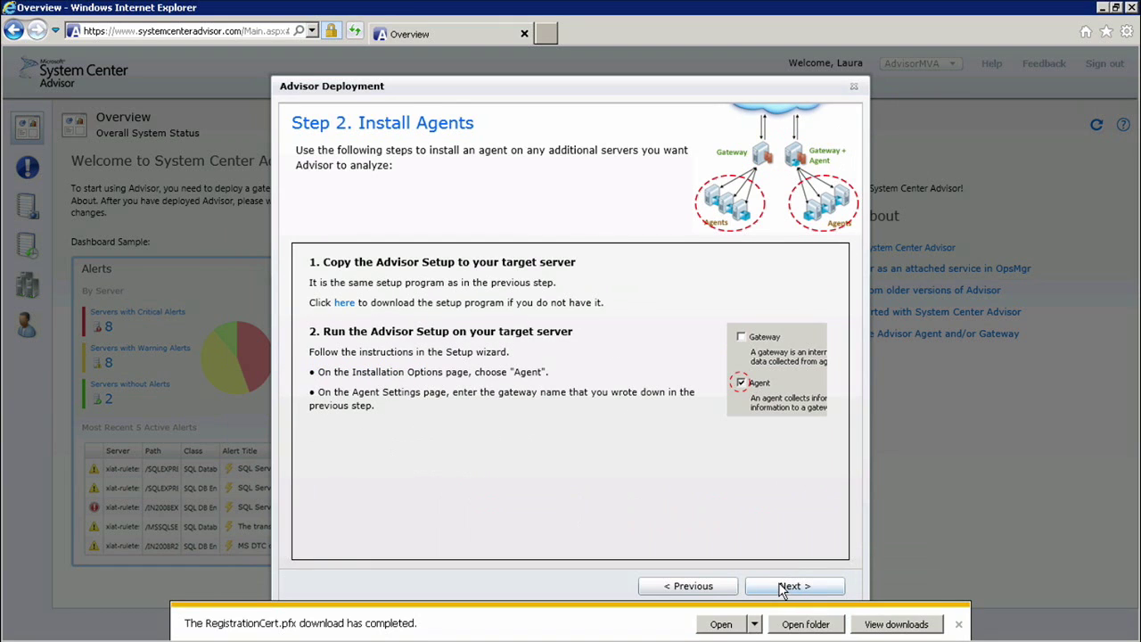
click(958, 624)
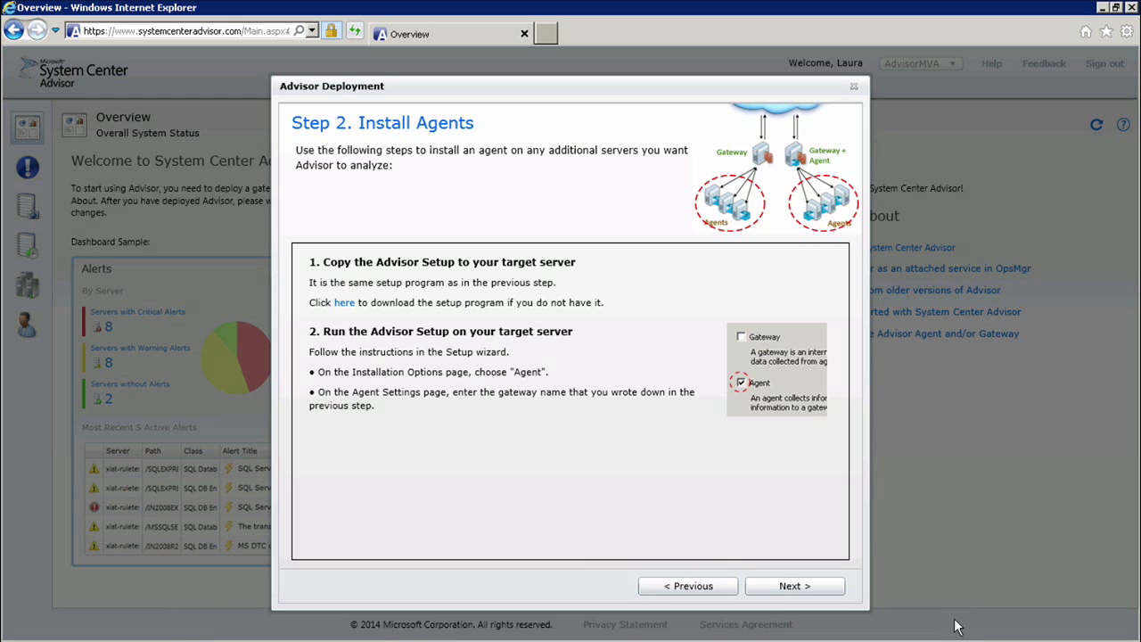
click(781, 588)
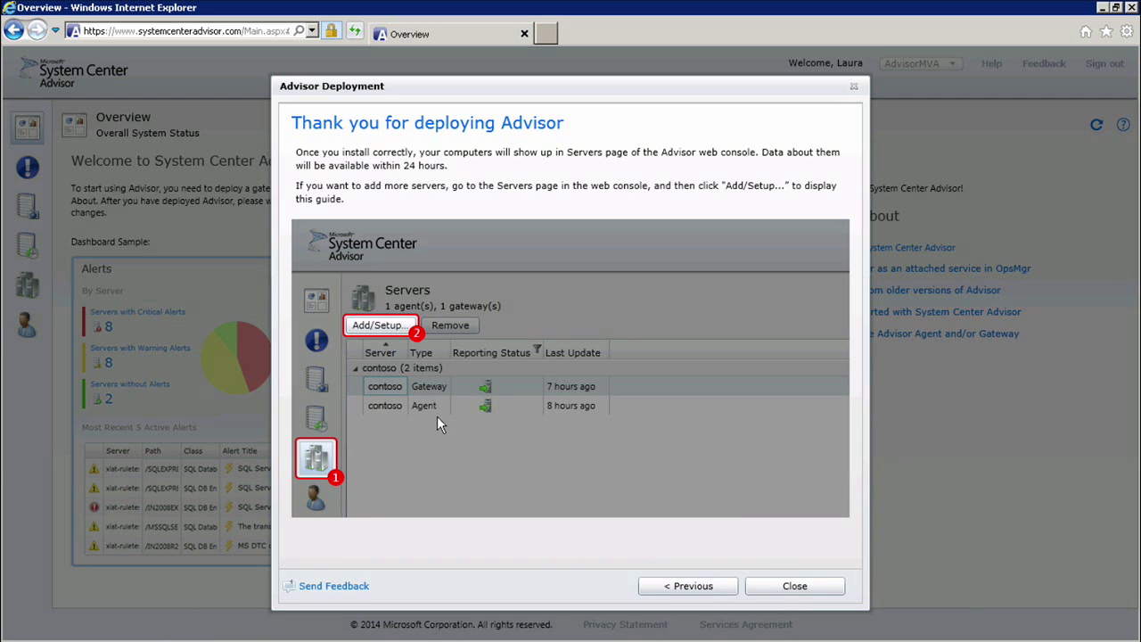
click(792, 586)
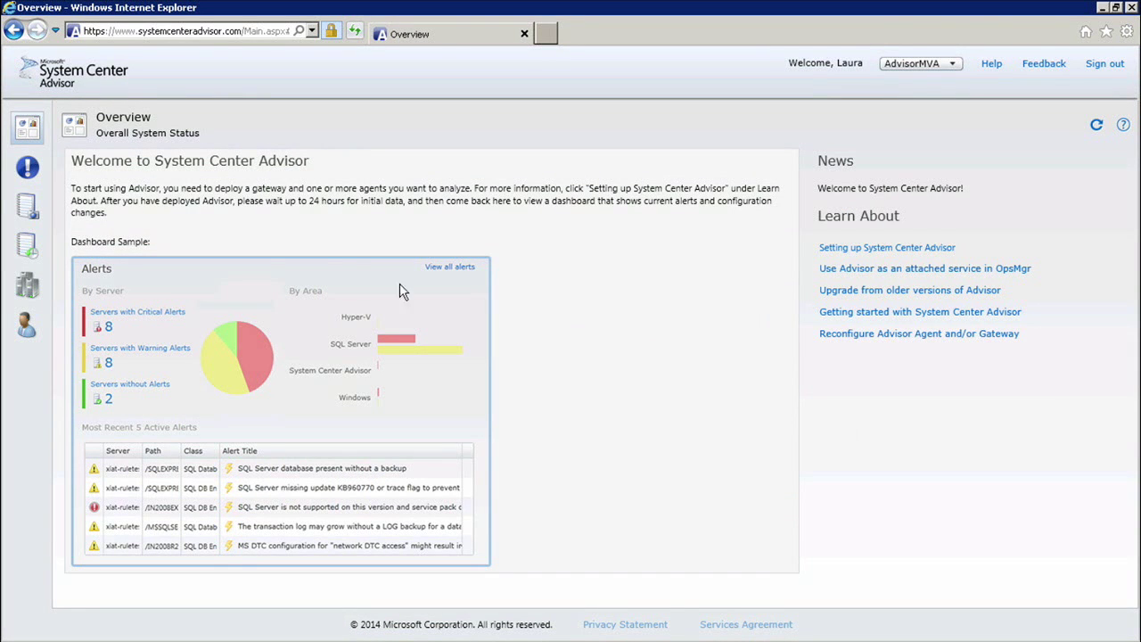
Step: Confirm the gateway and agent on the Servers page, then reopen 'Setting up System Center Advisor' at Install Gateways
click(25, 285)
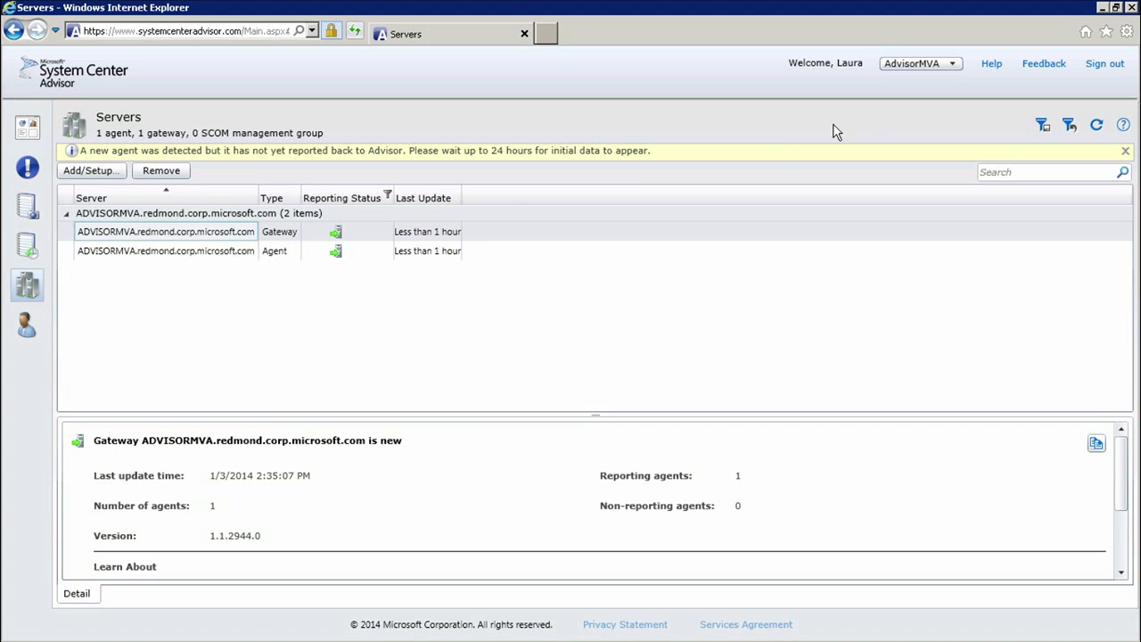
click(28, 129)
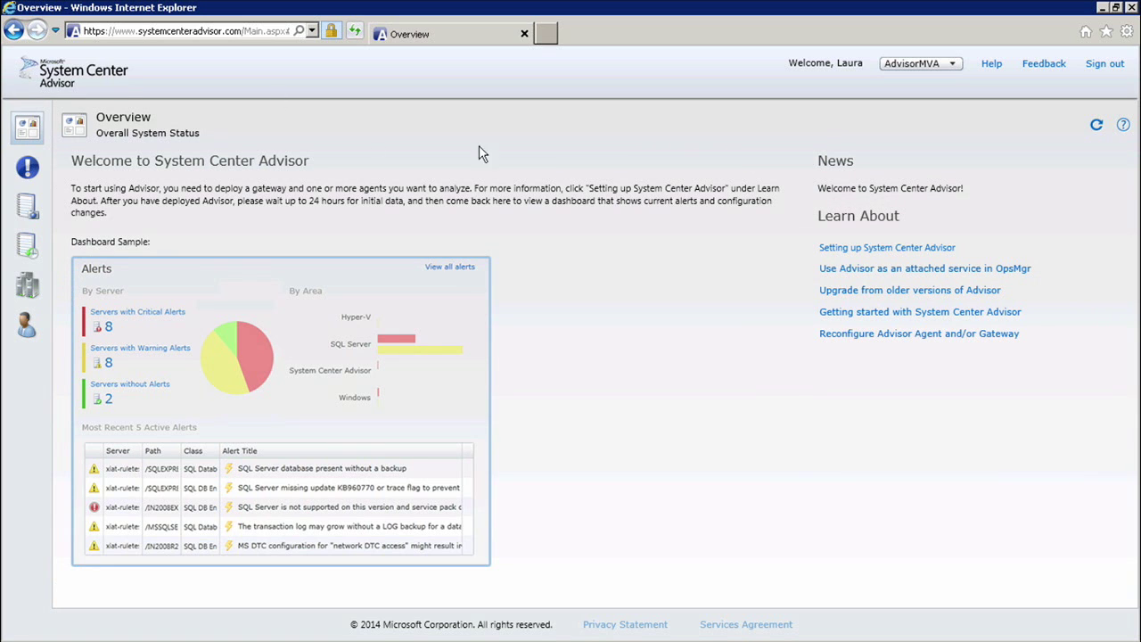
click(887, 250)
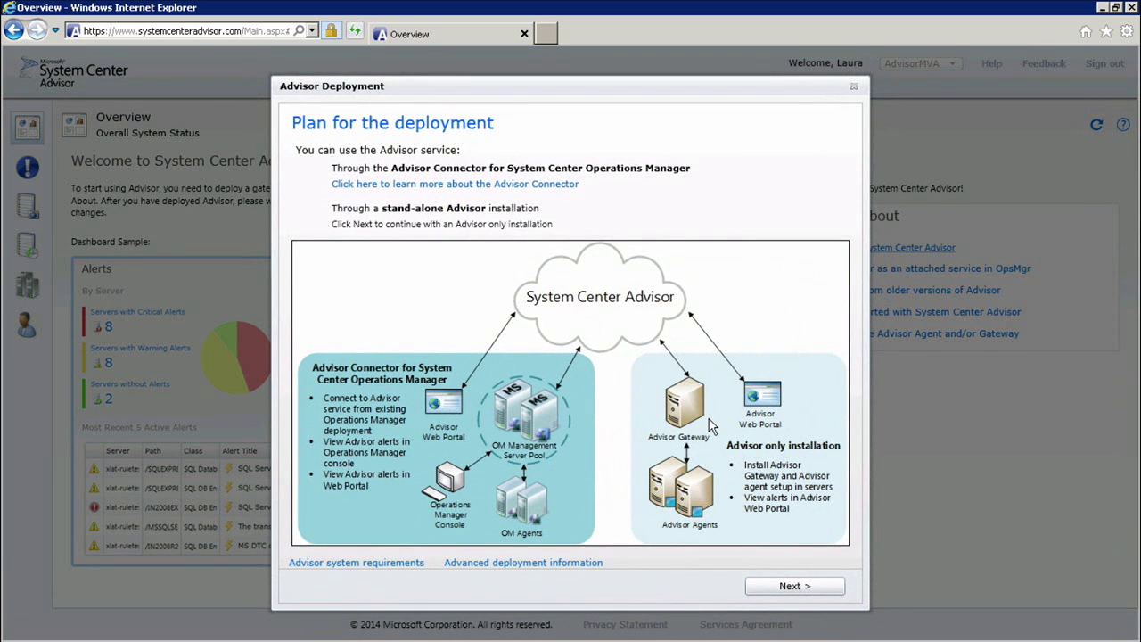
click(769, 587)
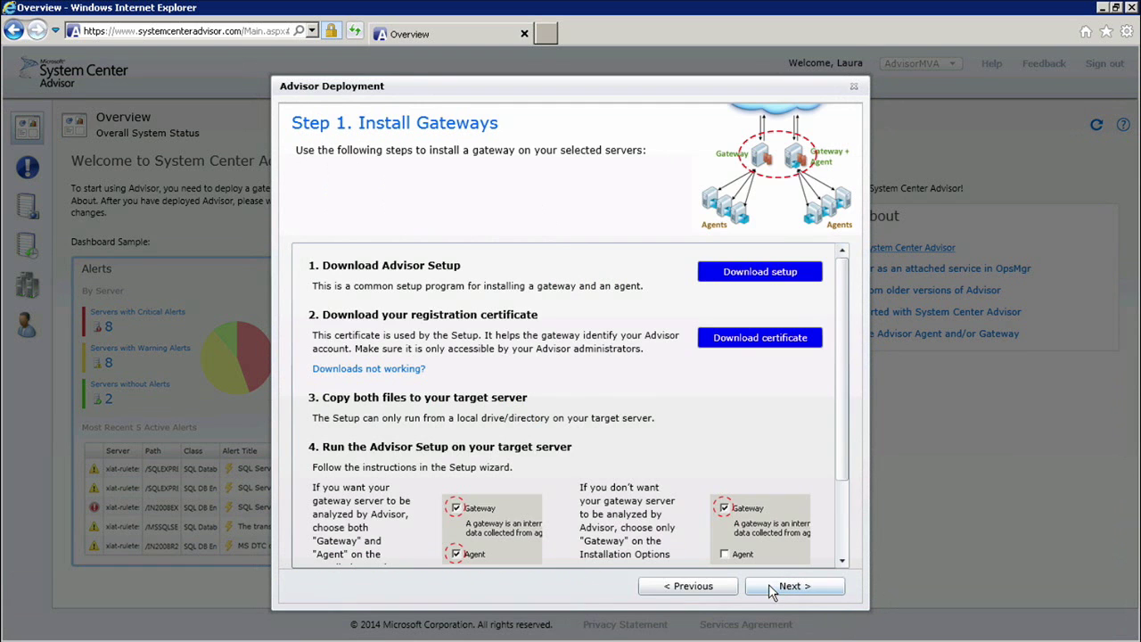